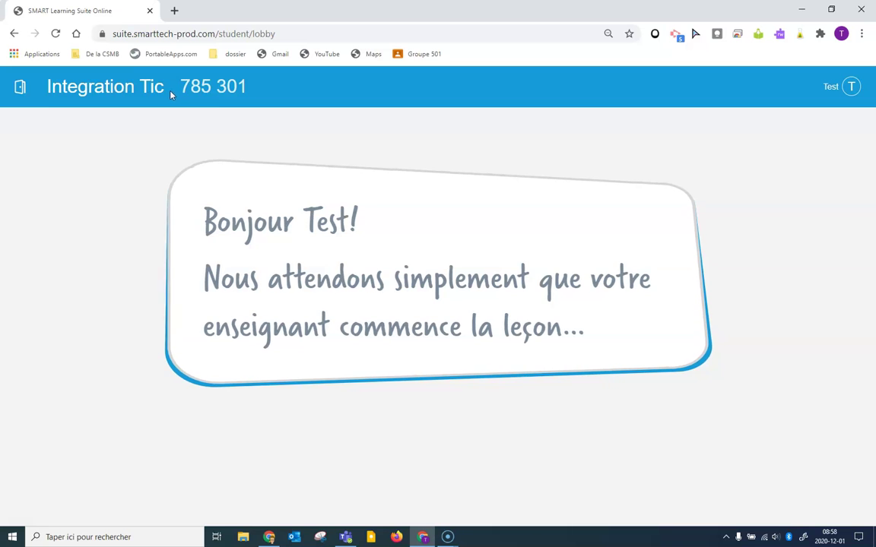
click(21, 88)
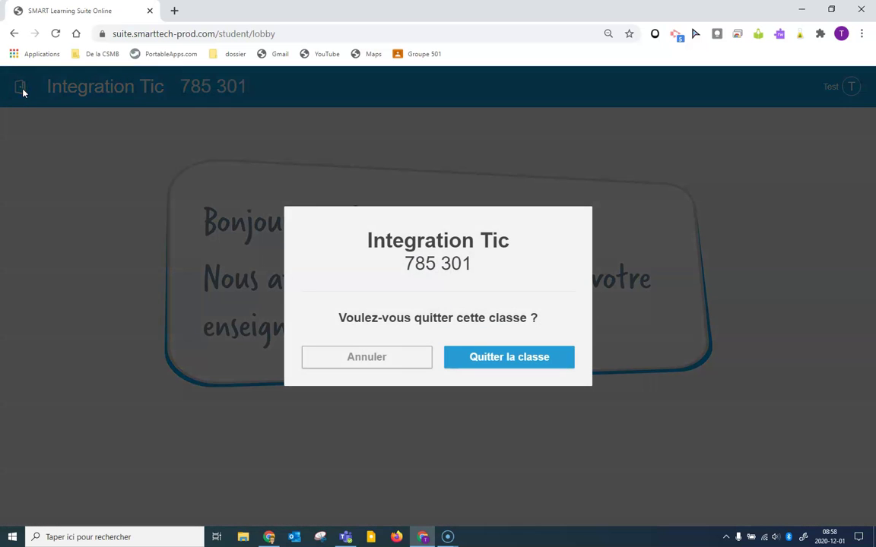
click(488, 363)
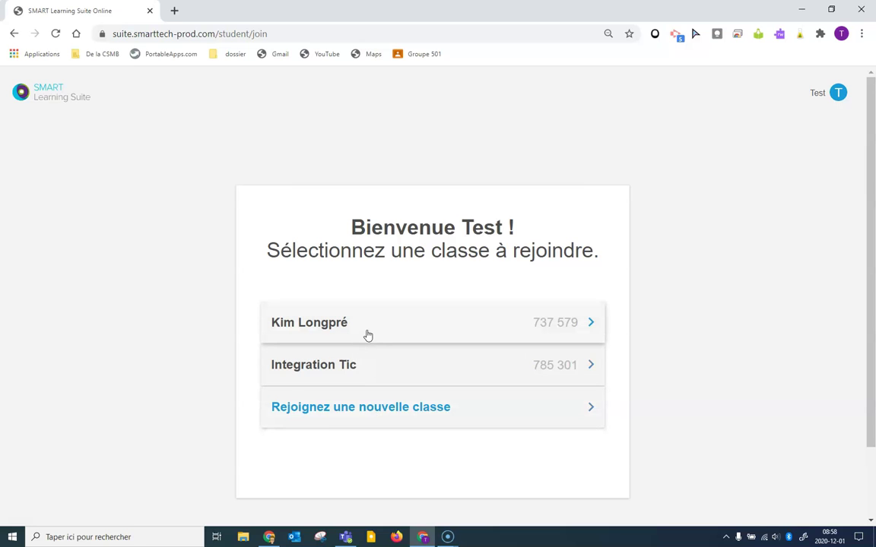
click(368, 335)
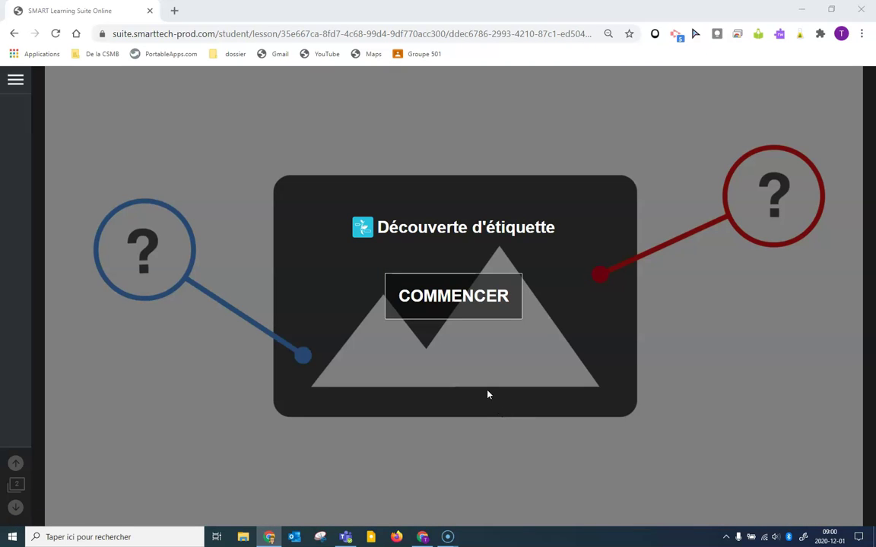
Start the labelling activity and reveal the Antennes, Ailes, Abdomen and Thorax labels.
click(456, 306)
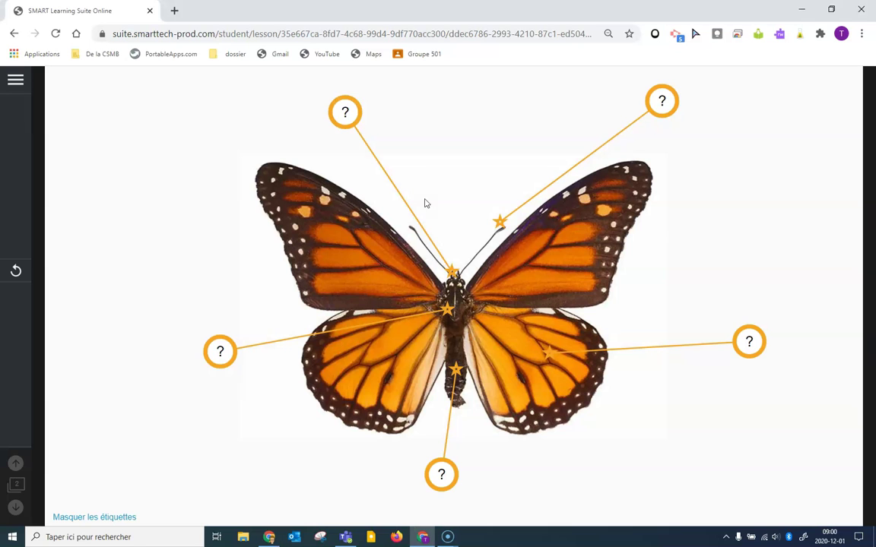
click(662, 103)
click(749, 343)
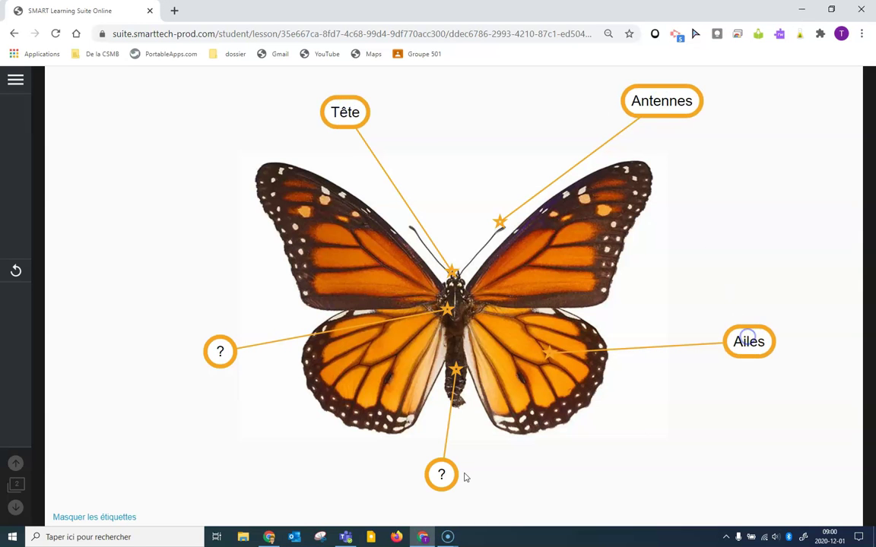
click(441, 475)
click(222, 354)
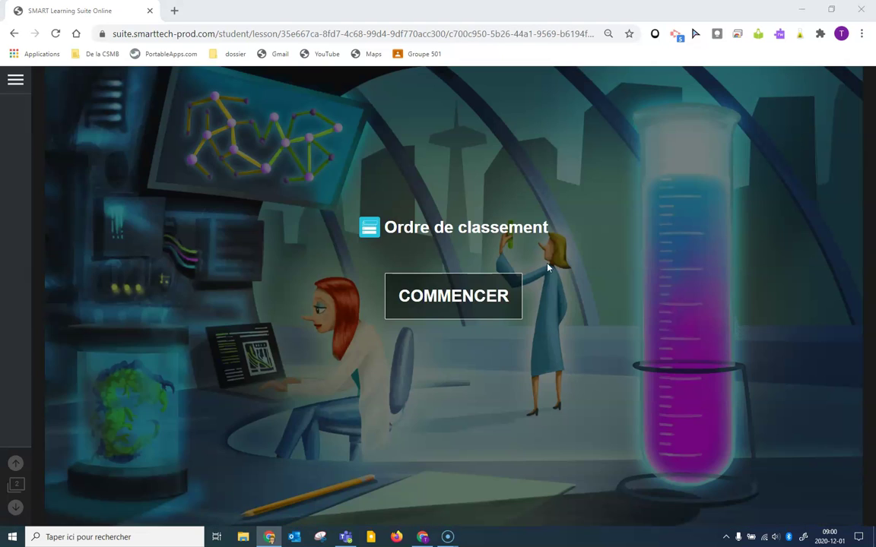
Order the life-cycle stages Oeuf, Chenille, Chrysalide, Papillon, then start the worksheet.
click(477, 295)
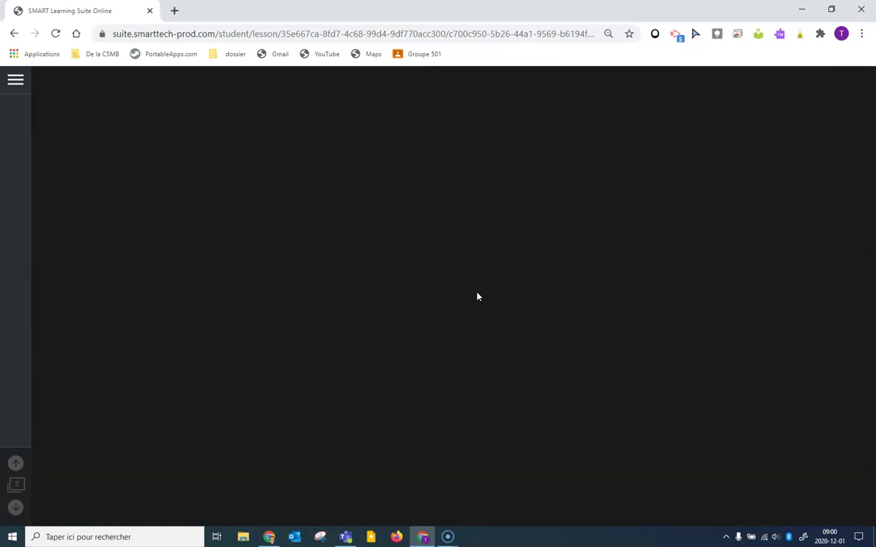
drag(292, 419, 669, 242)
drag(463, 368, 624, 350)
drag(304, 315, 633, 320)
drag(152, 369, 698, 280)
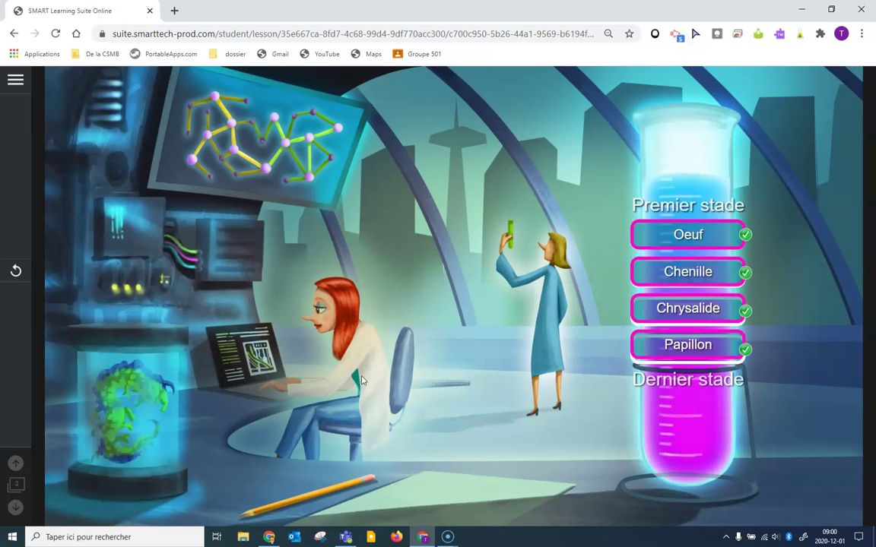
click(276, 320)
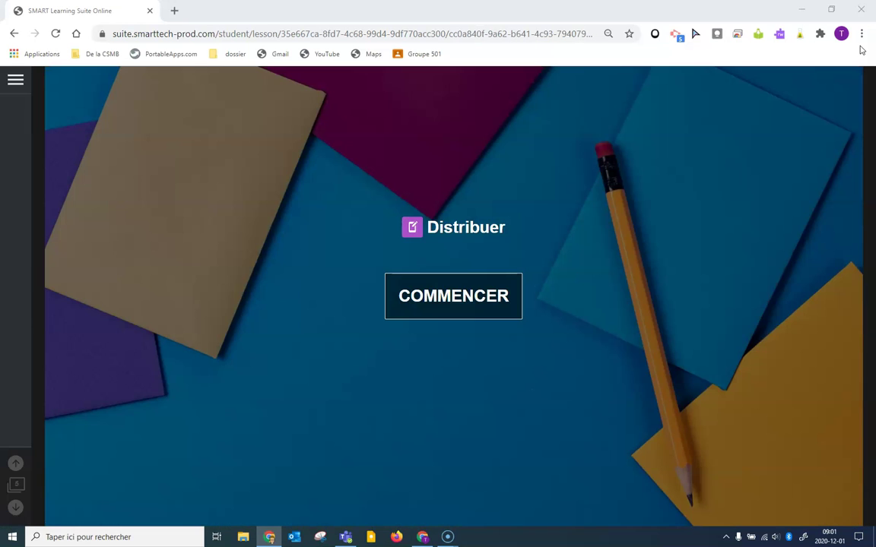
click(425, 293)
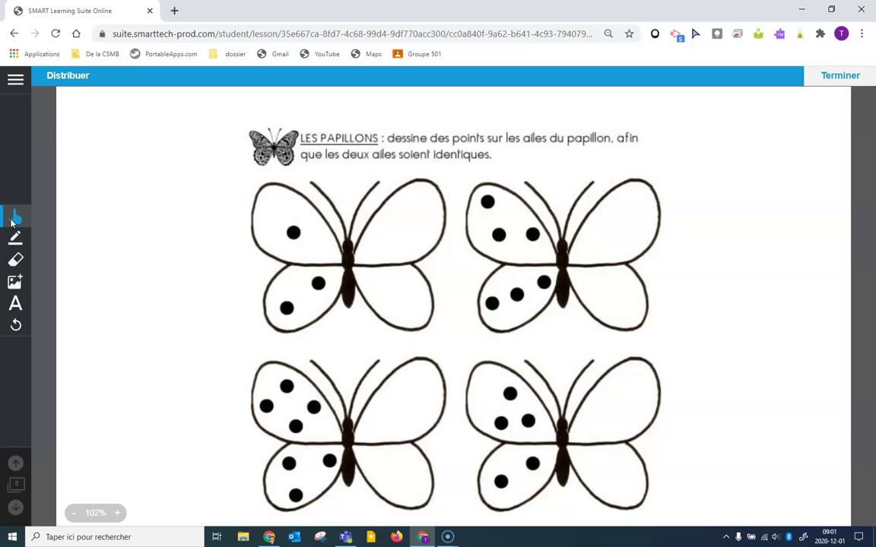
Try the pen's highlighter mode, thick and thin strokes, and full colour picker.
click(14, 240)
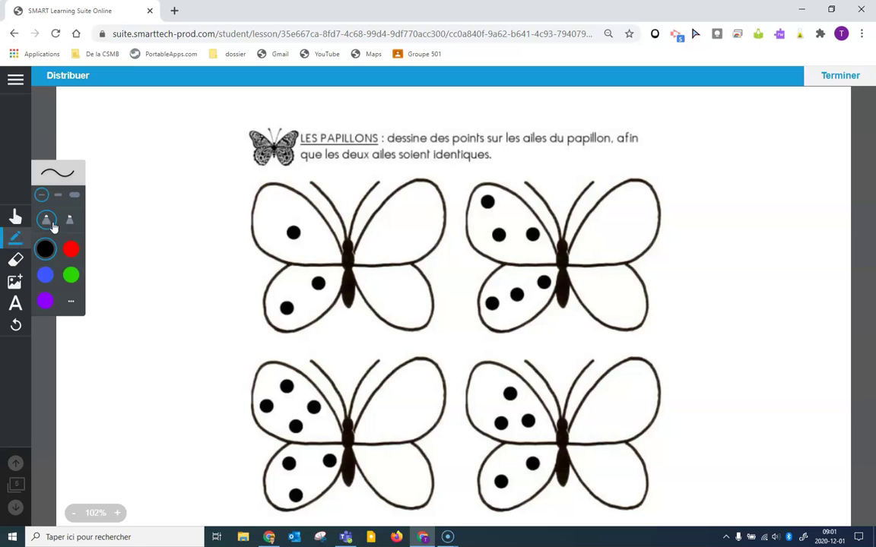
click(71, 222)
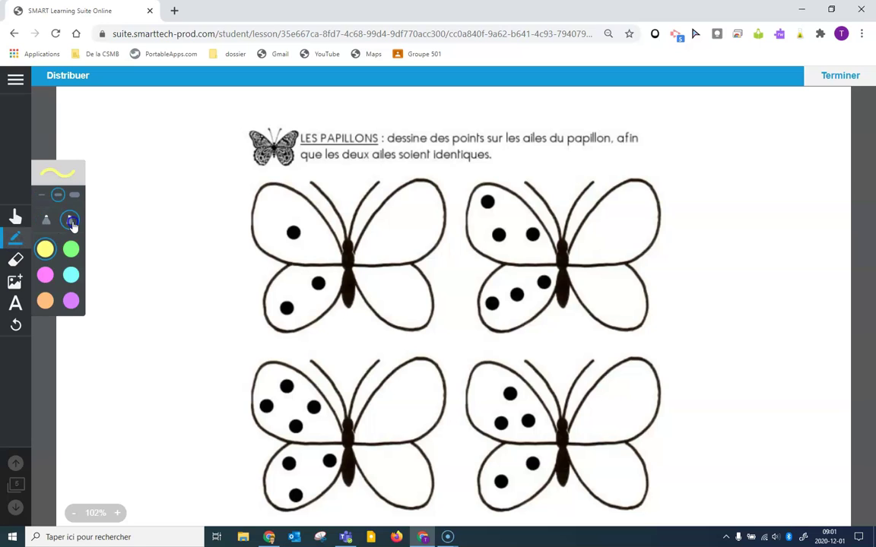
click(46, 220)
click(58, 196)
click(42, 196)
click(70, 301)
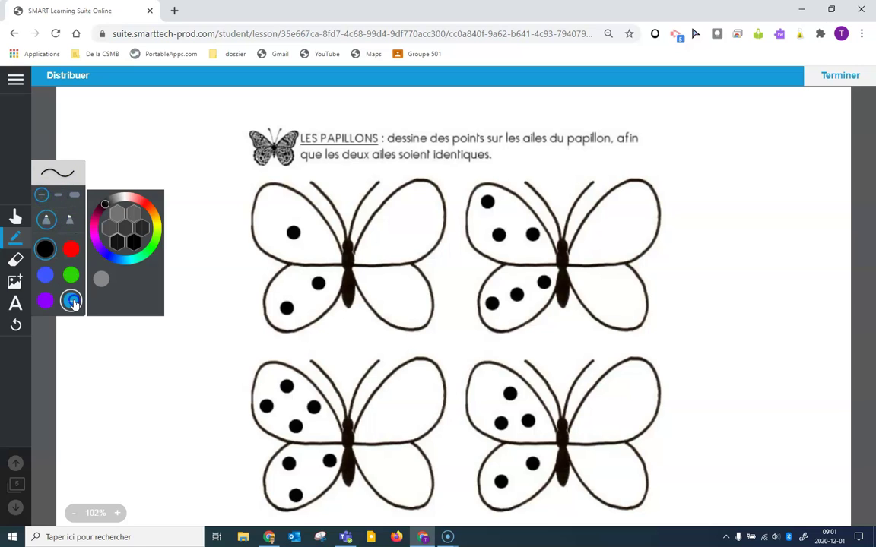
Look at the eraser and image-insert tools, ending on the Text tool.
click(15, 258)
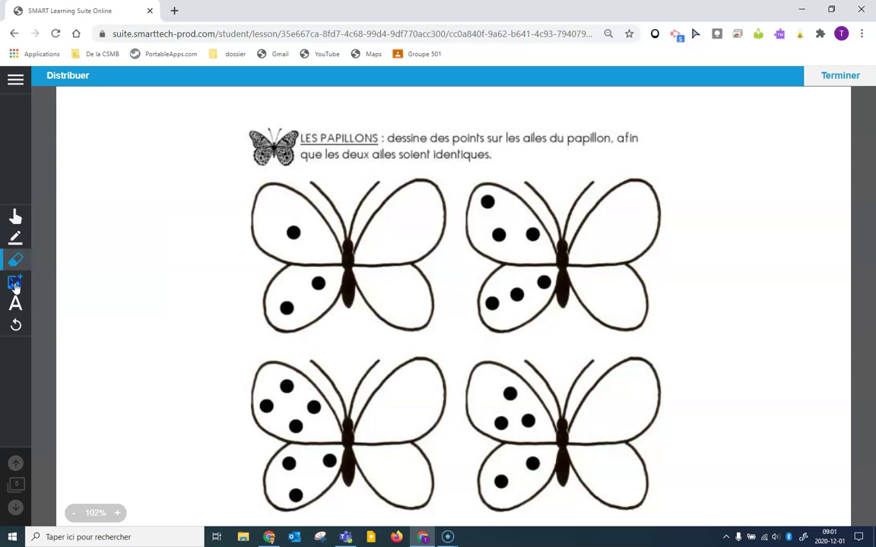
click(15, 284)
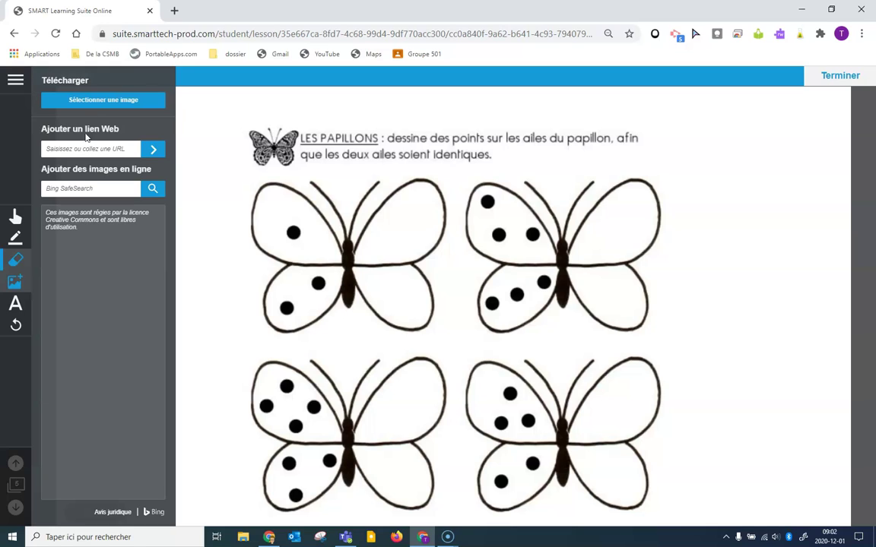
click(17, 307)
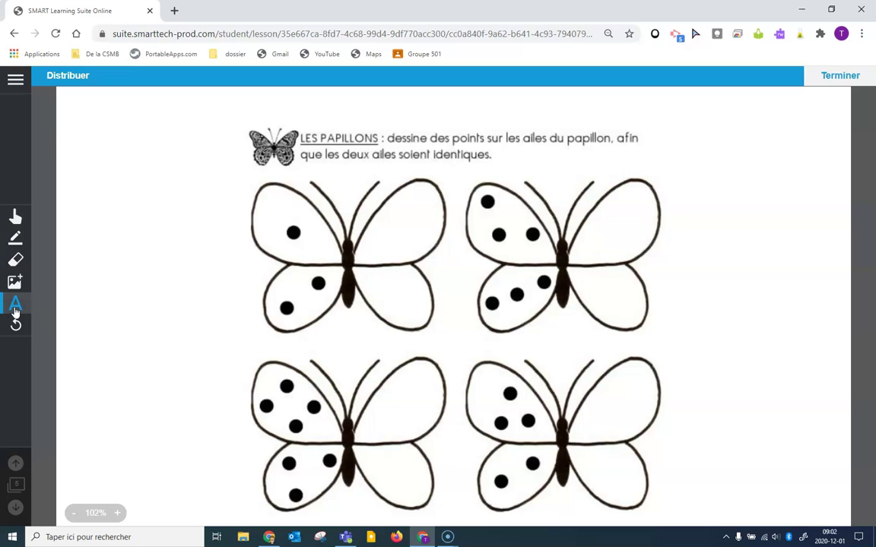
Add a red size-18 'Papillon' label by the top-left butterfly, then reset the page.
click(75, 247)
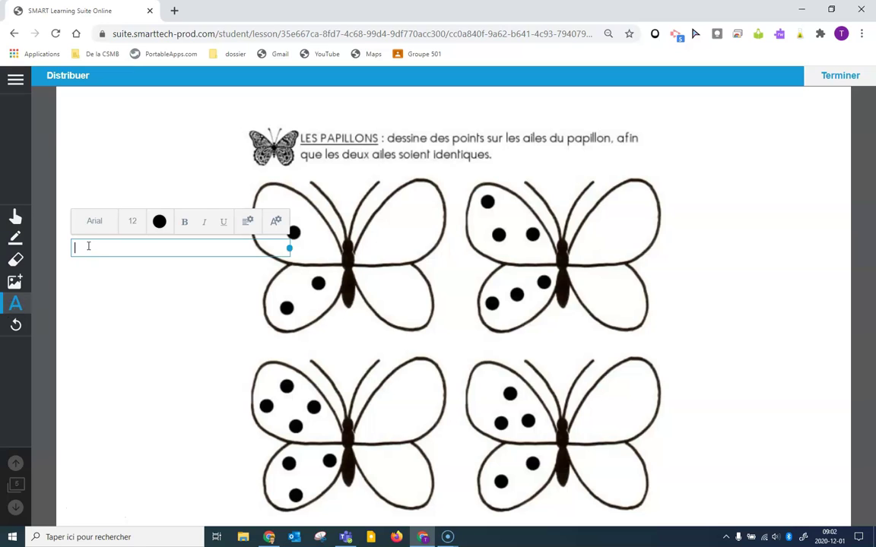
text(Papillon)
drag(106, 248, 55, 247)
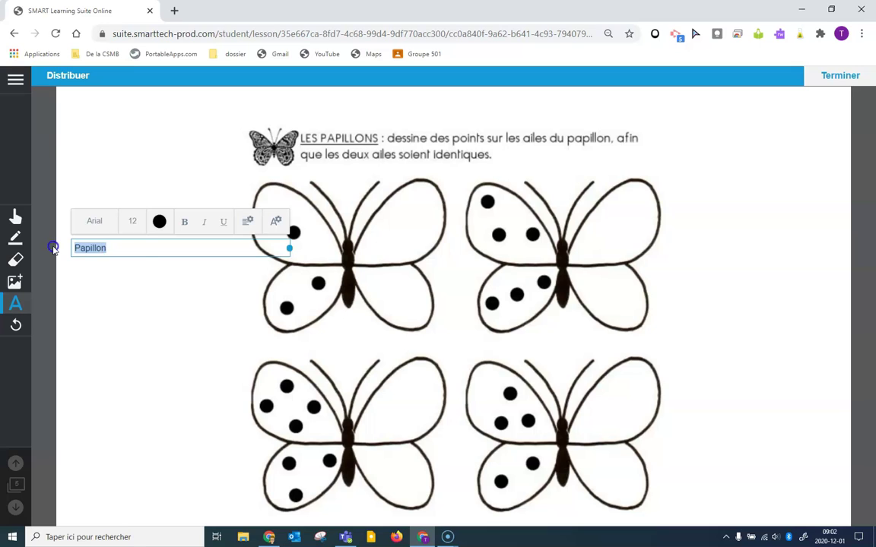
click(131, 220)
click(131, 305)
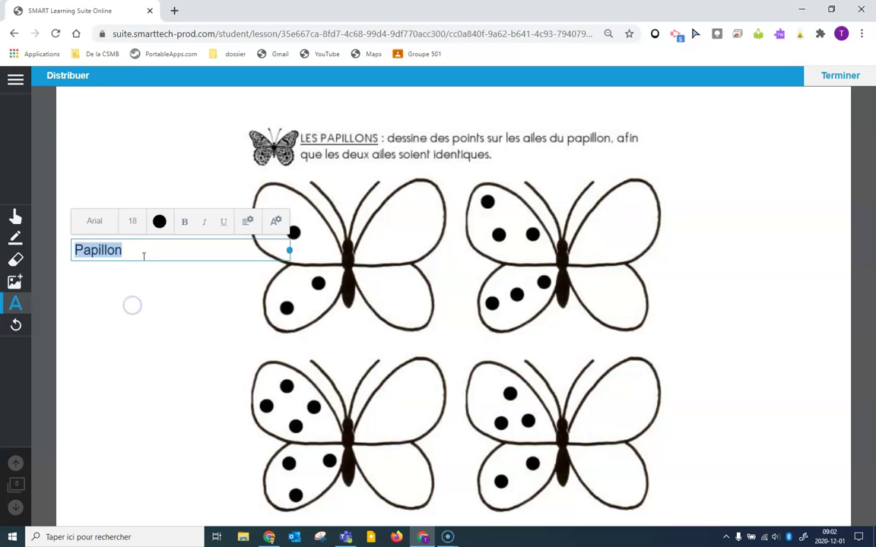
click(158, 222)
click(160, 295)
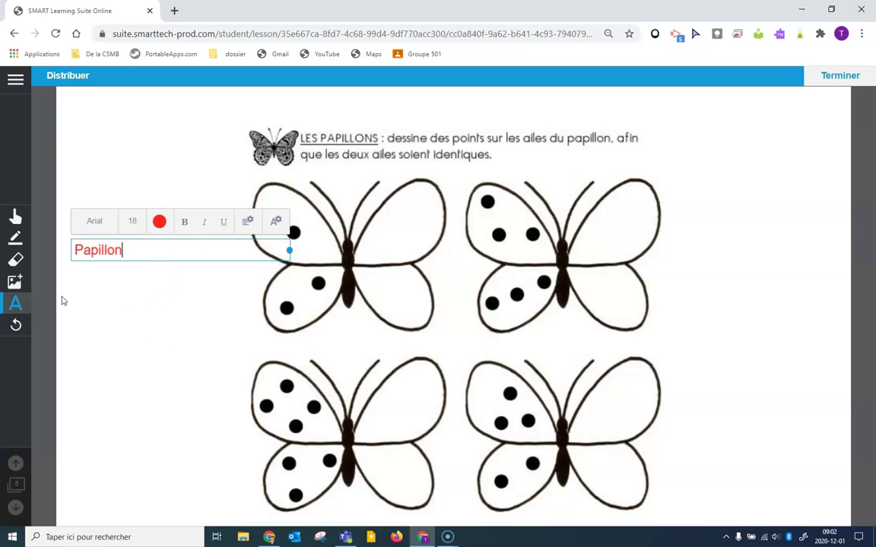
click(16, 327)
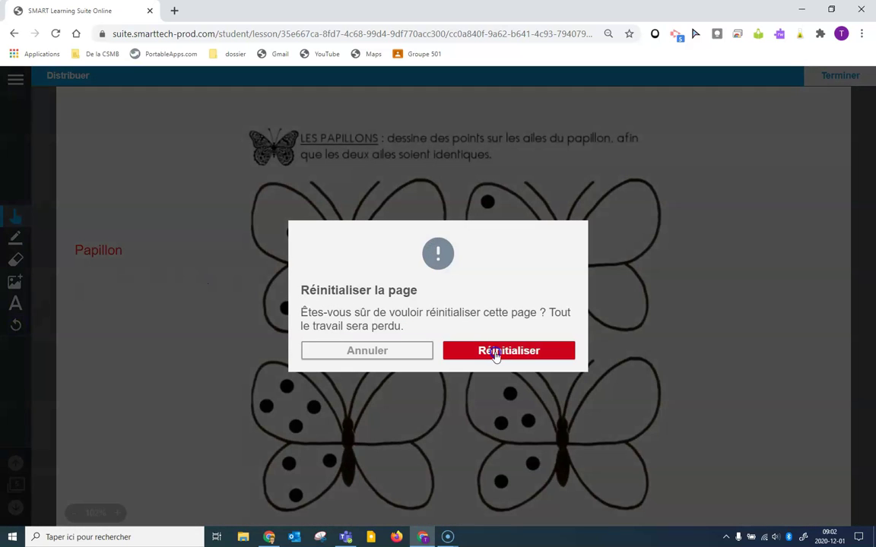
click(497, 352)
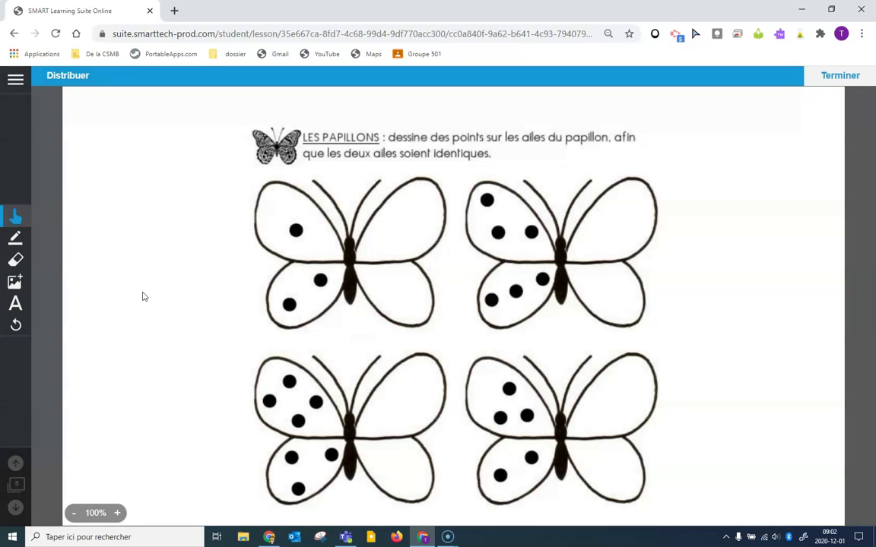
With a black pen, draw dots on the right wings of the first two butterflies.
click(15, 238)
click(71, 249)
click(45, 248)
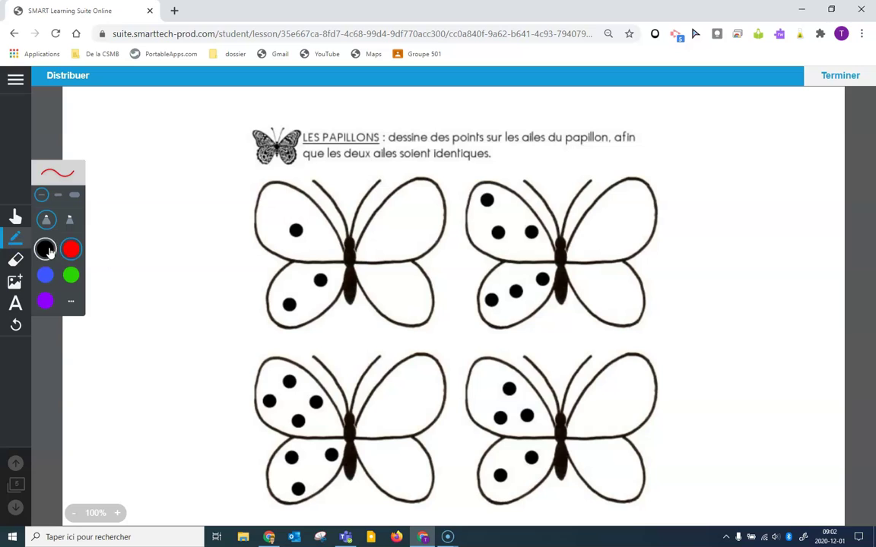
drag(389, 236, 395, 227)
mouse_move(390, 290)
mouse_down()
mouse_move(392, 283)
mouse_move(387, 290)
mouse_up()
drag(582, 230, 604, 227)
drag(615, 216, 619, 216)
mouse_move(596, 286)
mouse_down()
mouse_move(592, 301)
mouse_move(618, 307)
mouse_up()
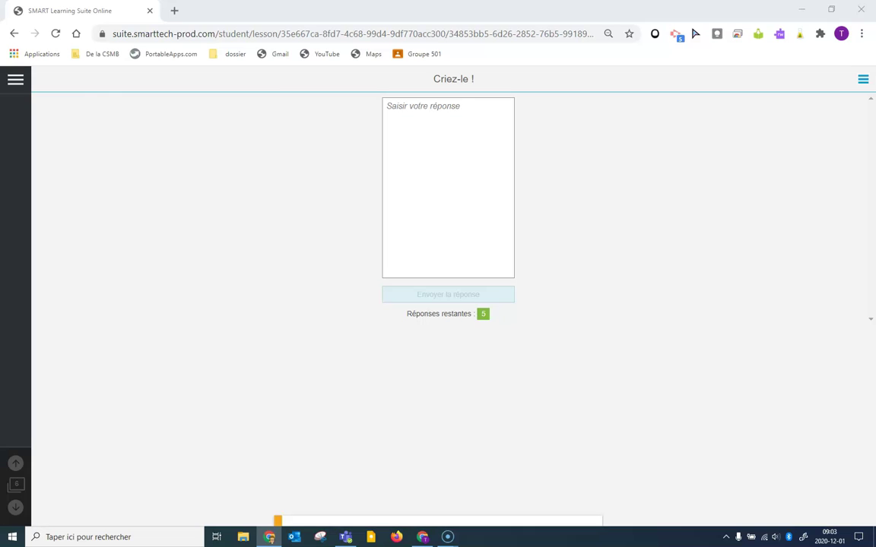
Submit the answers papillon and chrysalide in the Criez-le box.
click(460, 106)
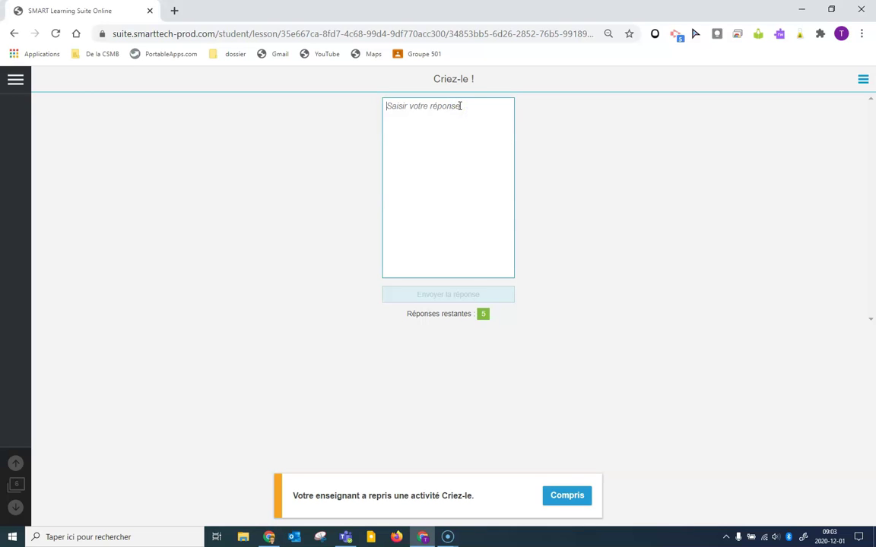
text(papillon)
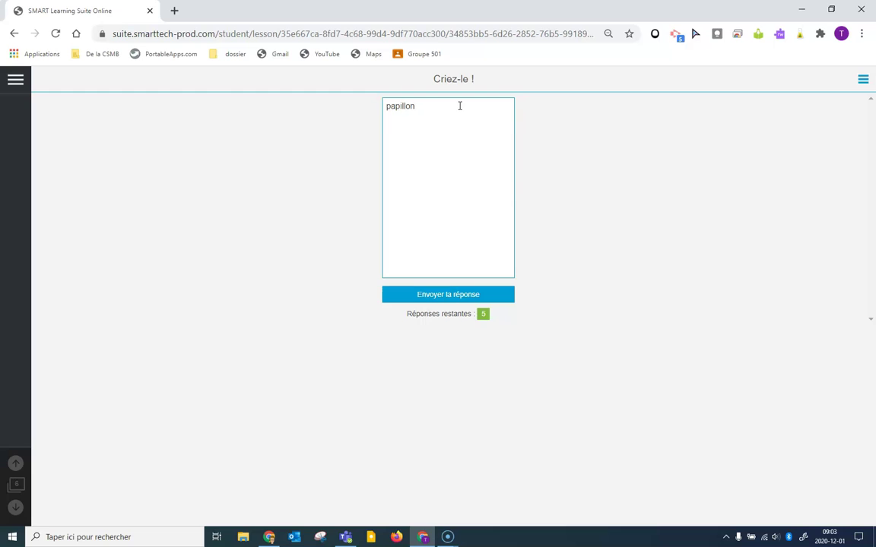
click(454, 297)
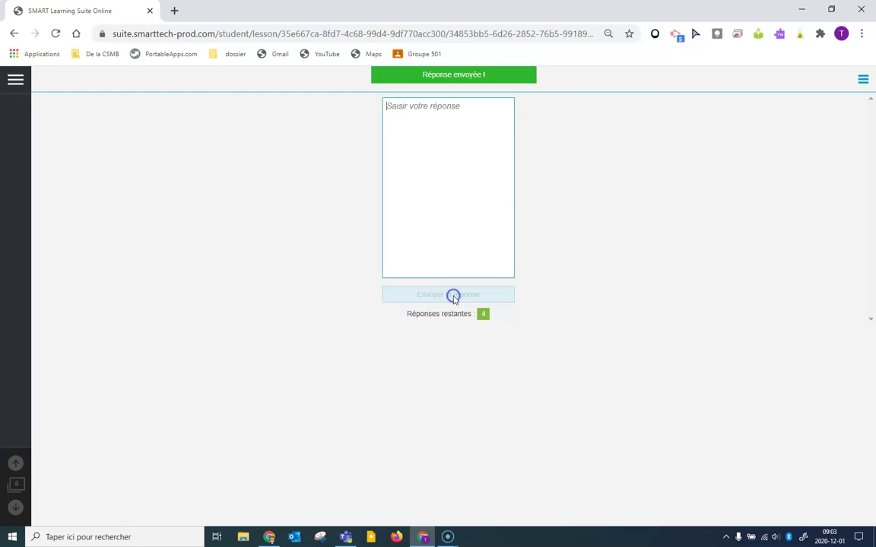
click(445, 121)
text(chrysalide)
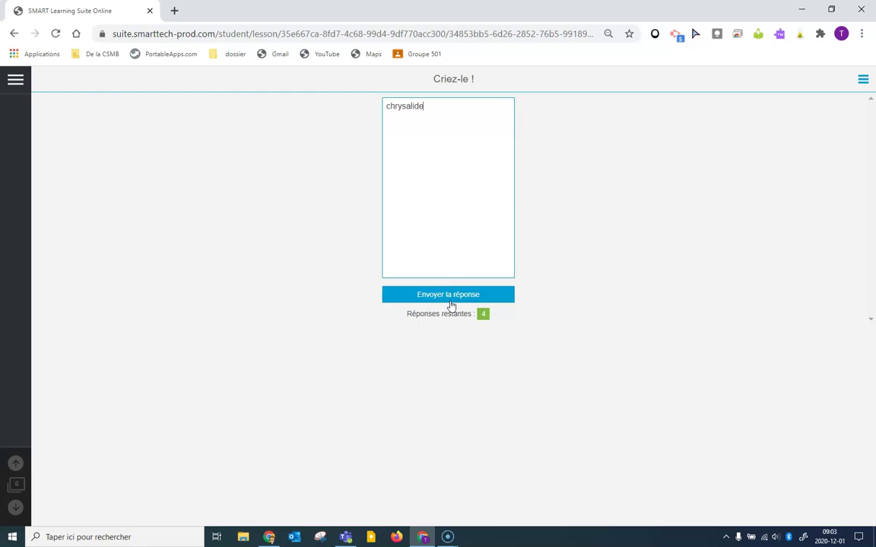
click(450, 300)
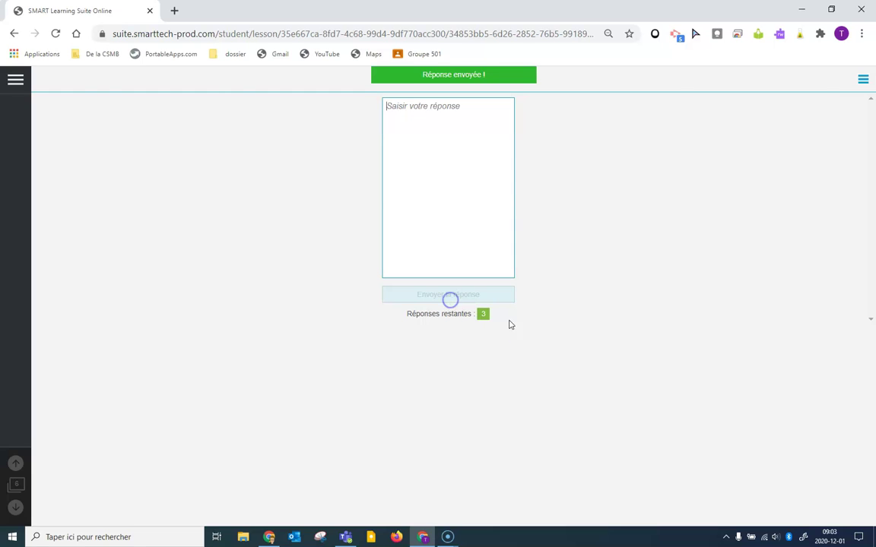
Submit the answers chenille, oeuf and métamorphose.
text(chenille)
key(Return)
click(452, 300)
text(oeuf)
click(460, 291)
text(métamorphose)
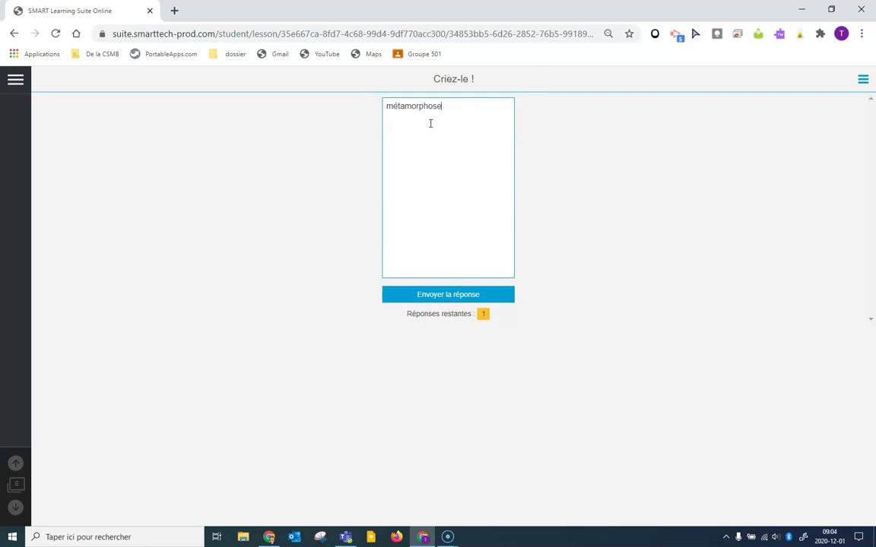
click(445, 295)
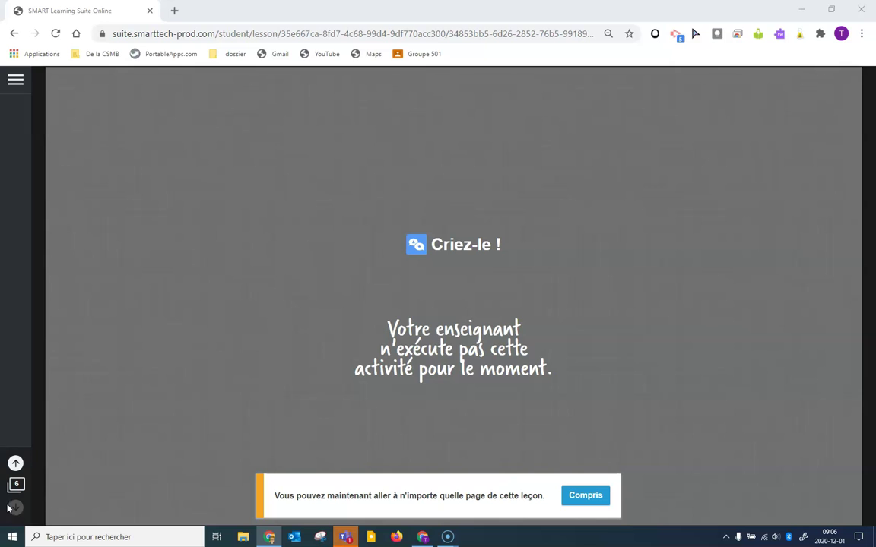
Page back four times to page 2, the Découverte d'étiquette activity.
click(16, 465)
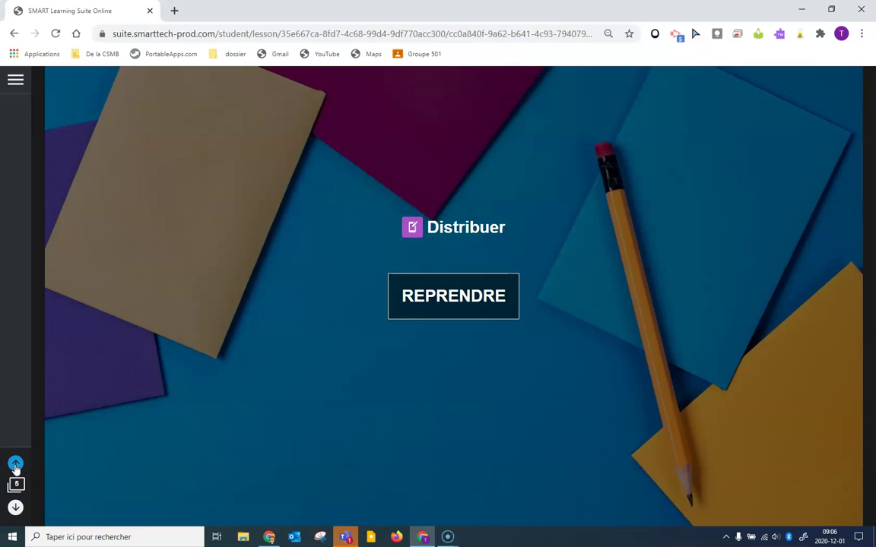
click(16, 465)
click(16, 465)
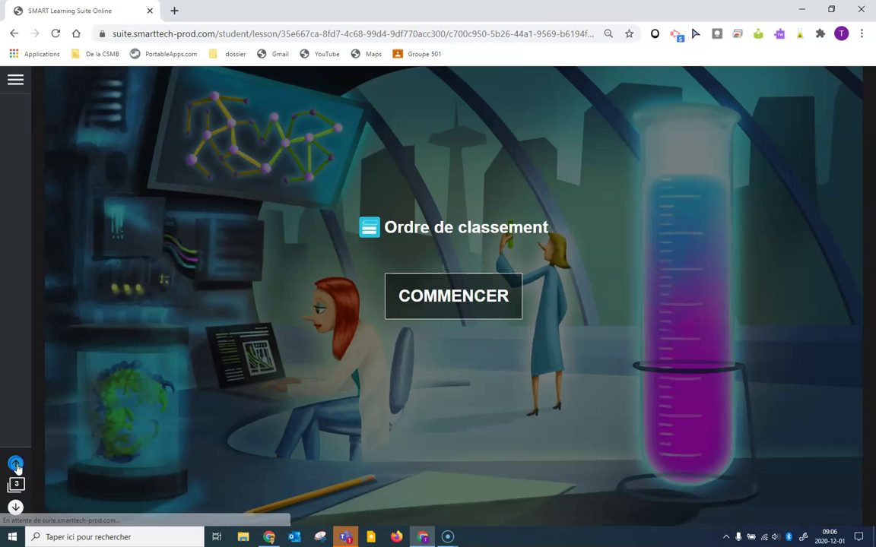
click(16, 465)
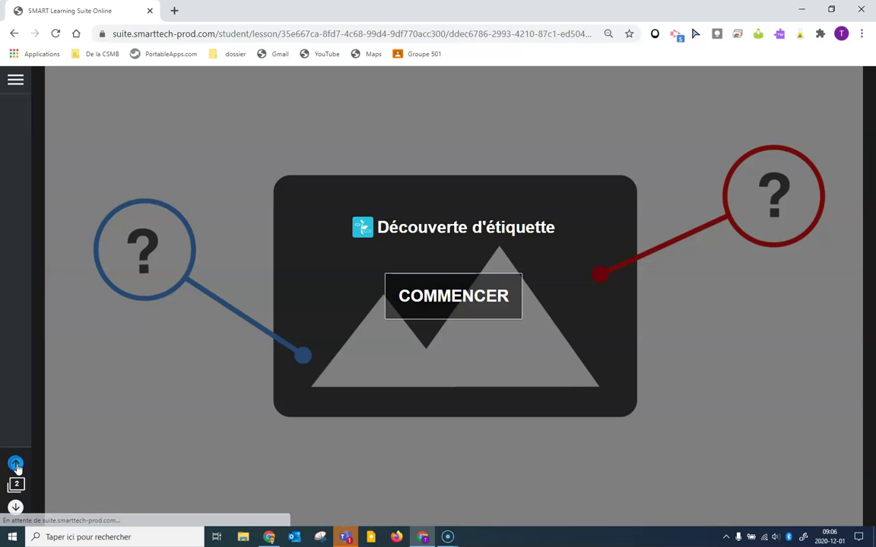